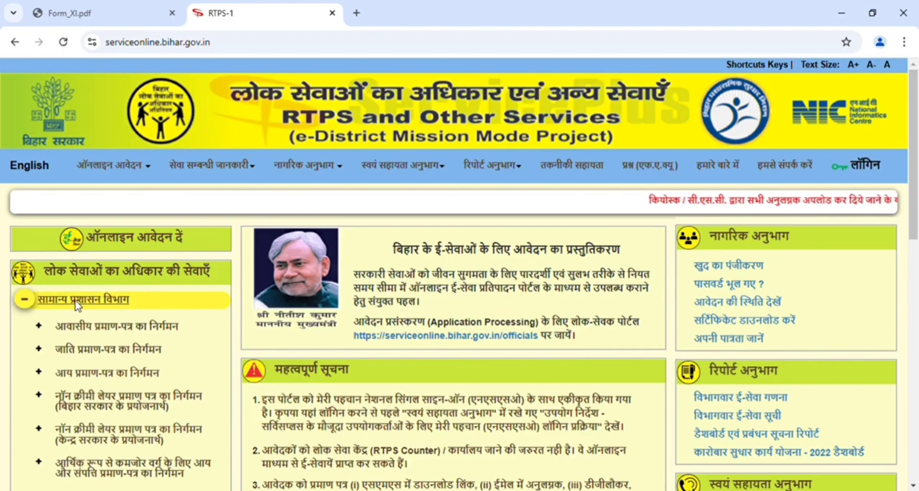
Step: Search Google for rtps and open the RTPS - bihar.gov.in portal
{"action": "left_click", "coordinate": [96, 300]}
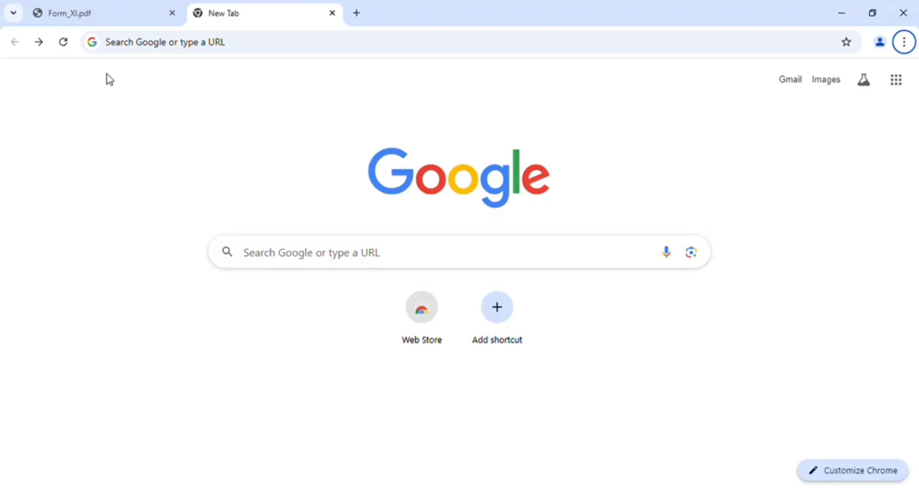
{"action": "left_click", "coordinate": [290, 261]}
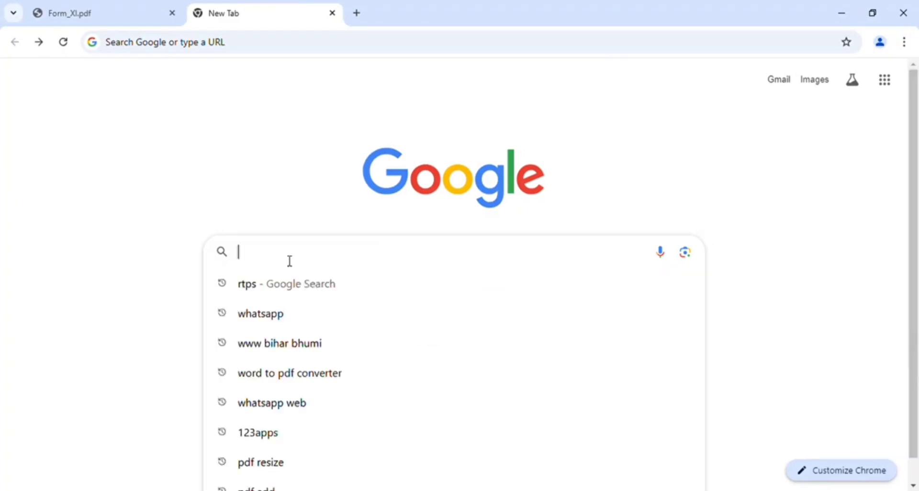
{"action": "left_click", "coordinate": [250, 292]}
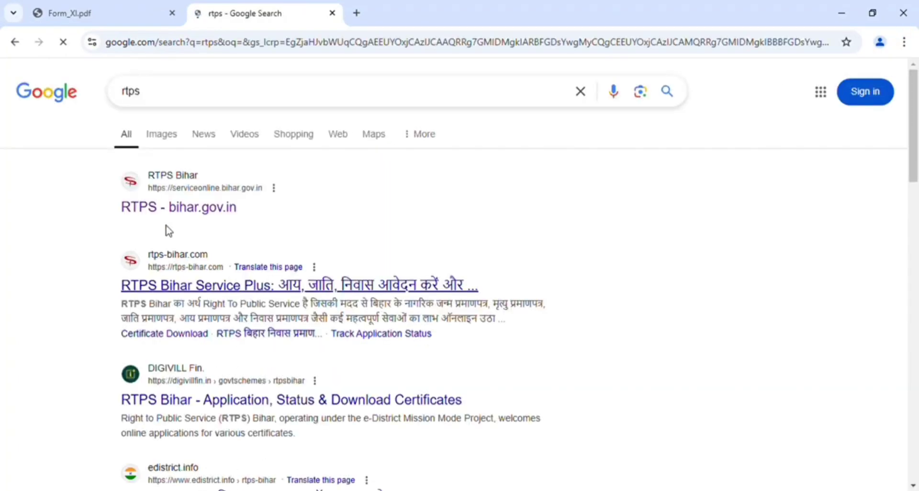
{"action": "left_click", "coordinate": [195, 207]}
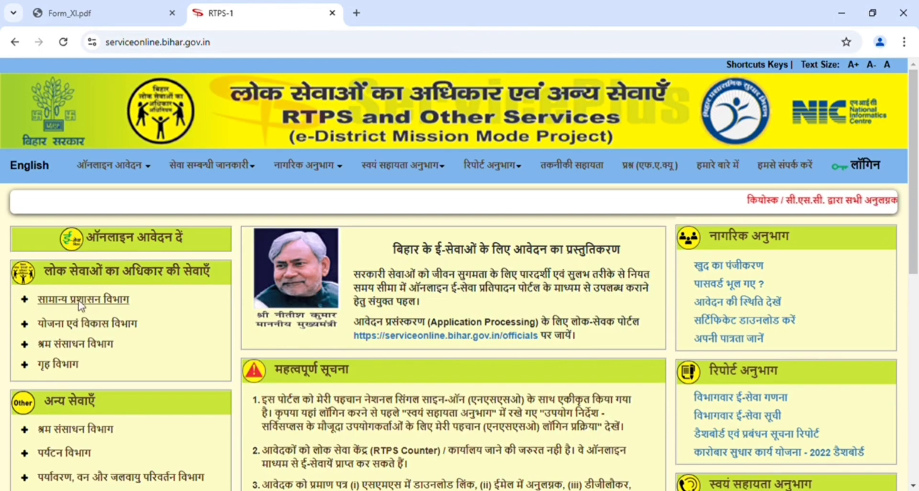
Step: Open the अंचल स्तर पर application for the non-creamy-layer certificate (बिहार सरकार के प्रयोजनार्थ) under सामान्य प्रशासन विभाग
{"action": "left_click", "coordinate": [76, 302]}
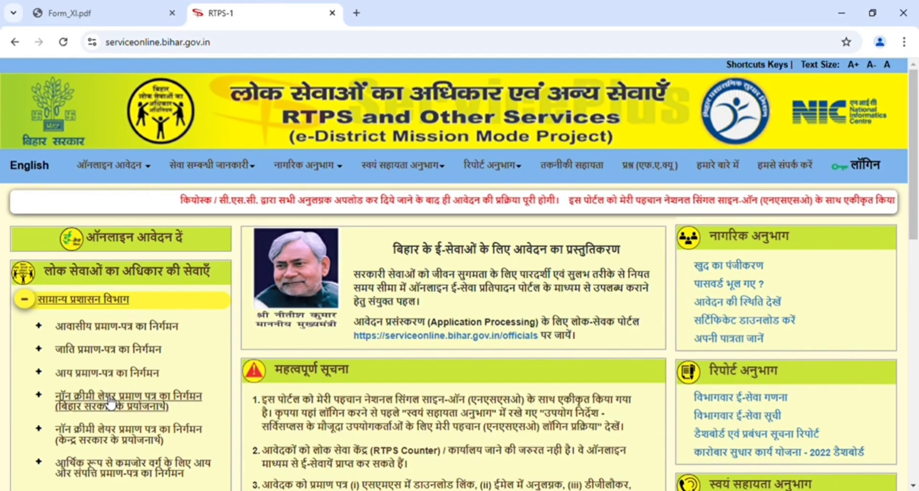
{"action": "left_click", "coordinate": [127, 397]}
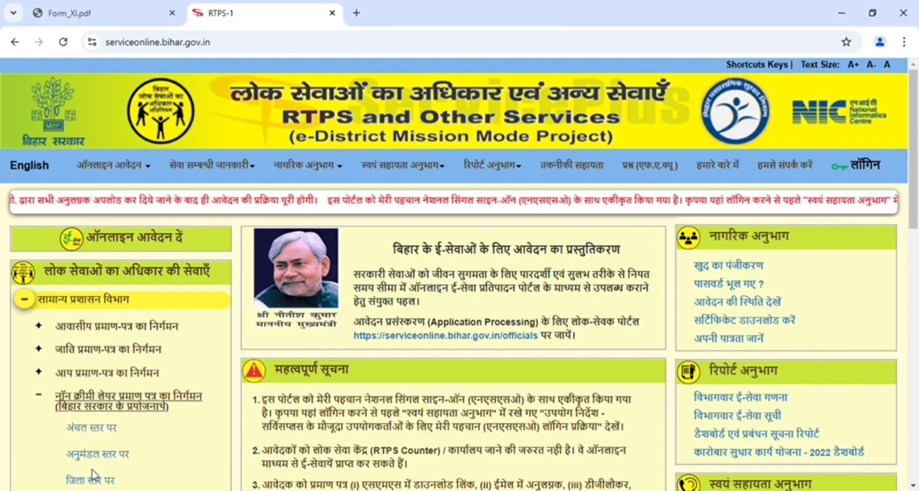
{"action": "left_click", "coordinate": [106, 435]}
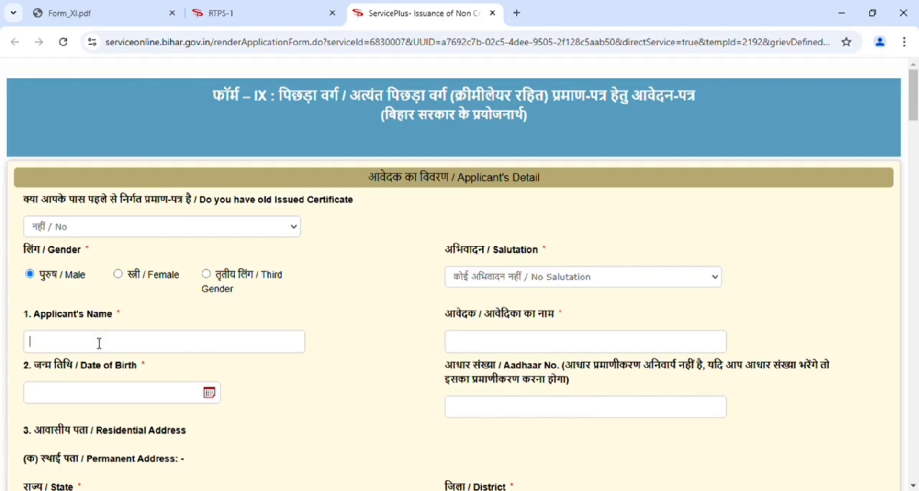
Step: Enter the applicant's name and pick the applicant's date of birth
{"action": "type", "text": "umar R"}
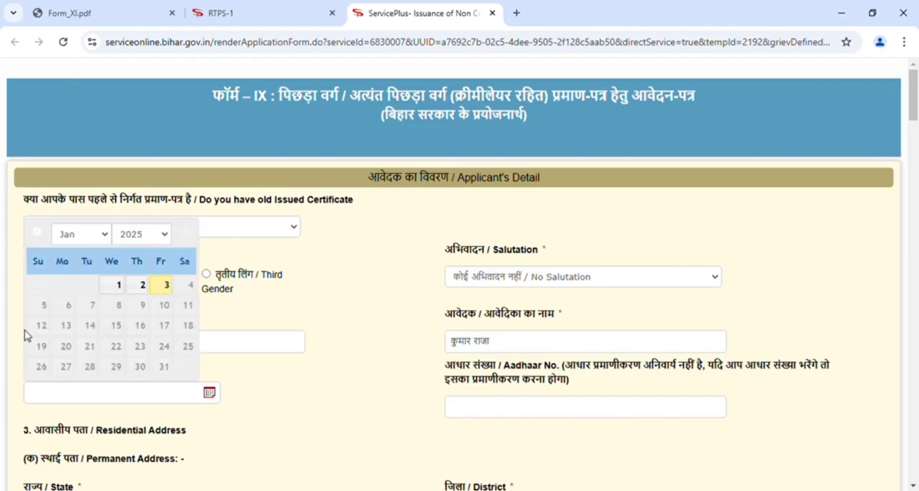
{"action": "left_click", "coordinate": [273, 393]}
{"action": "left_click", "coordinate": [129, 397]}
{"action": "left_click", "coordinate": [141, 292]}
{"action": "left_click", "coordinate": [95, 244]}
{"action": "left_click", "coordinate": [82, 361]}
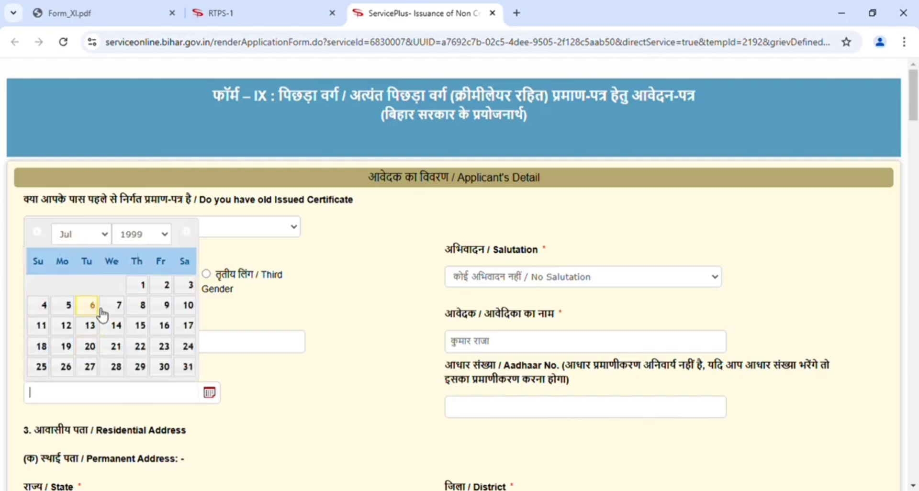
{"action": "left_click", "coordinate": [101, 310]}
Step: Select the state, district, sub-division, block and police station for the applicant's permanent address
{"action": "scroll", "coordinate": [404, 380], "scroll_direction": "down", "scroll_amount": 4}
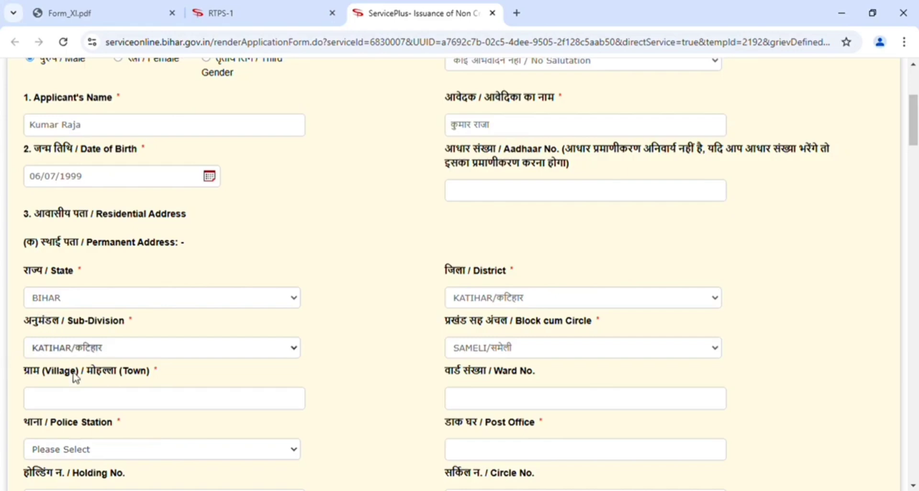
{"action": "left_click", "coordinate": [64, 259]}
{"action": "double_click", "coordinate": [424, 358]}
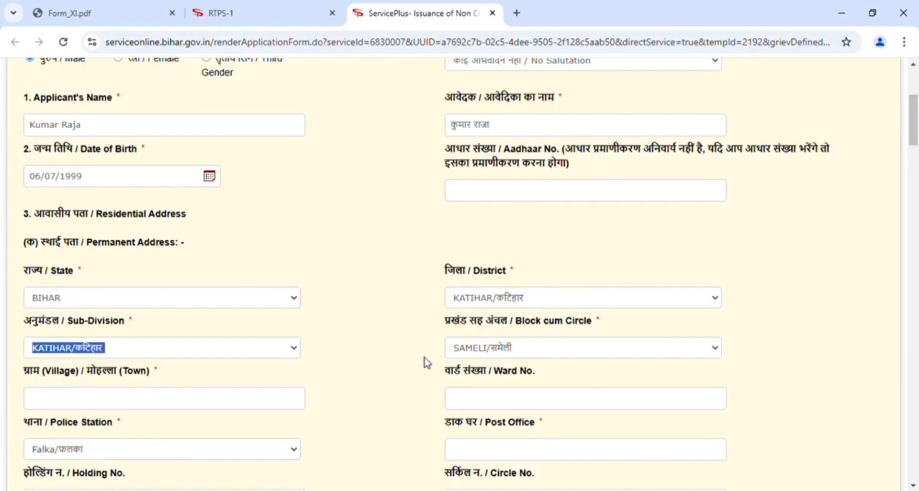
{"action": "scroll", "coordinate": [426, 363], "scroll_direction": "down", "scroll_amount": 5}
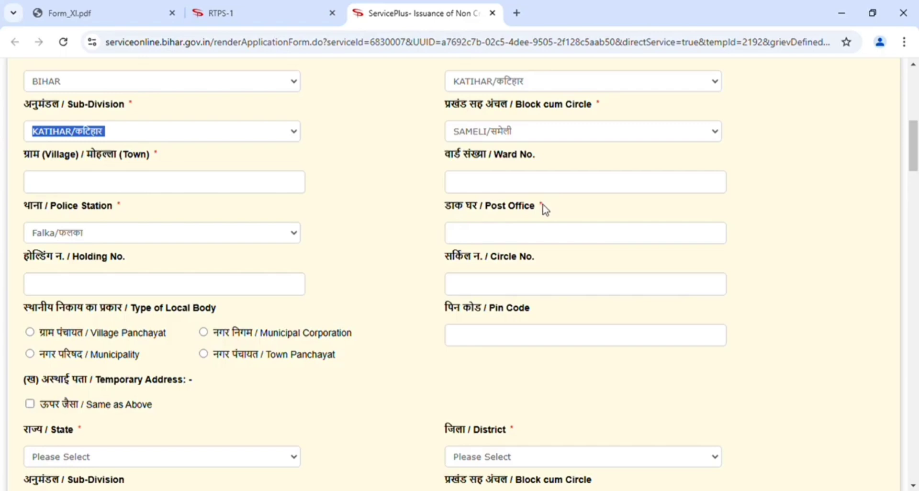
{"action": "left_click", "coordinate": [489, 242]}
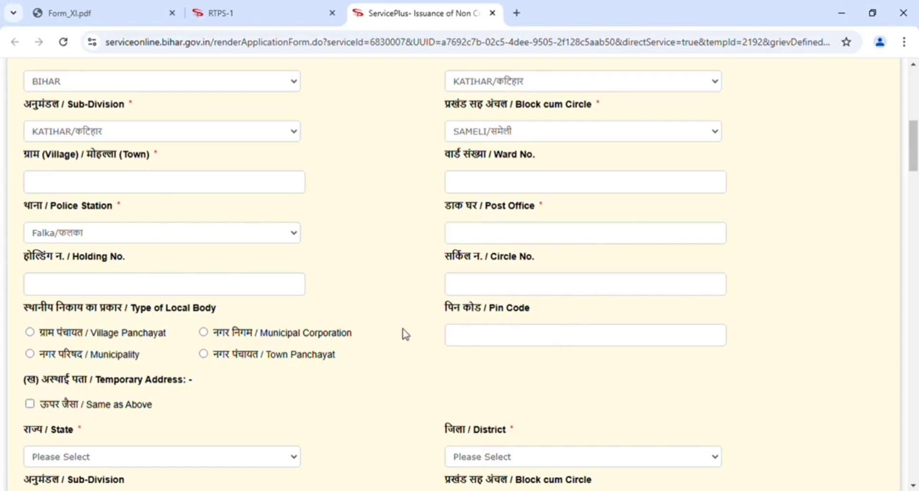
Step: Set the local body type to Village Panchayat with the applicant's panchayat, and mark the temporary address as Same as Above
{"action": "scroll", "coordinate": [404, 334], "scroll_direction": "down", "scroll_amount": 2}
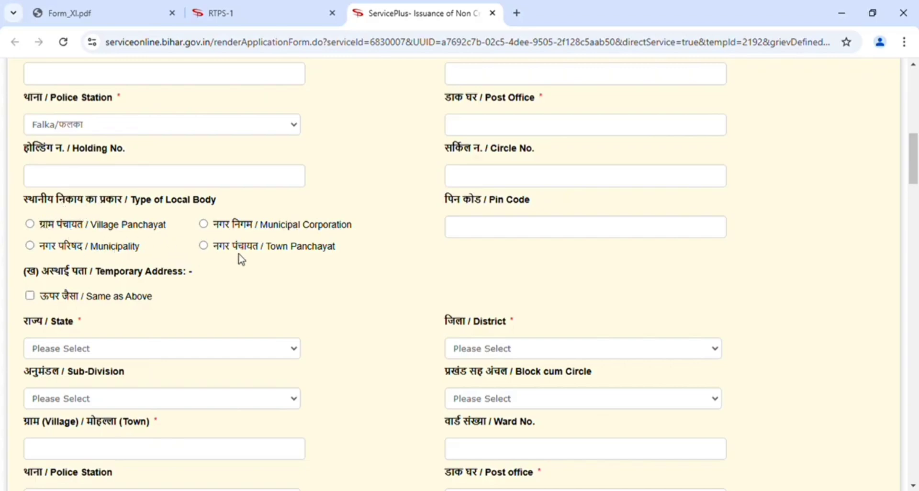
{"action": "left_click", "coordinate": [31, 224]}
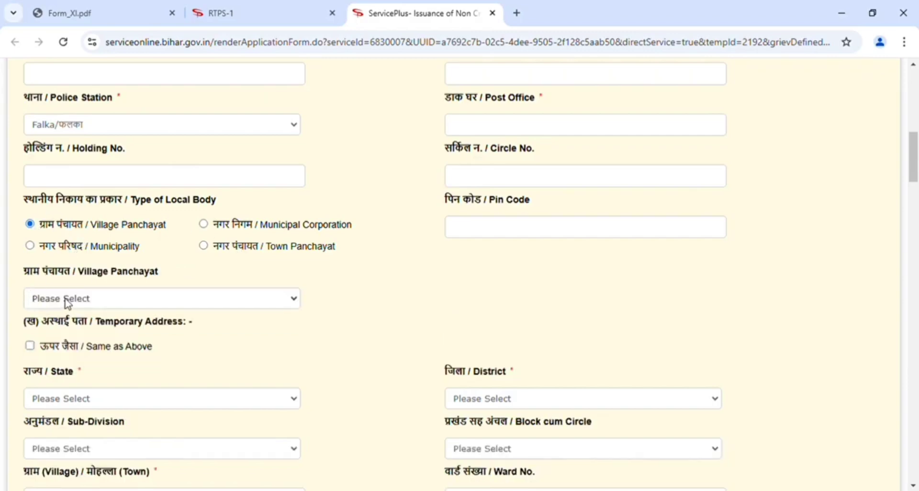
{"action": "left_click", "coordinate": [65, 421]}
{"action": "left_click", "coordinate": [30, 346]}
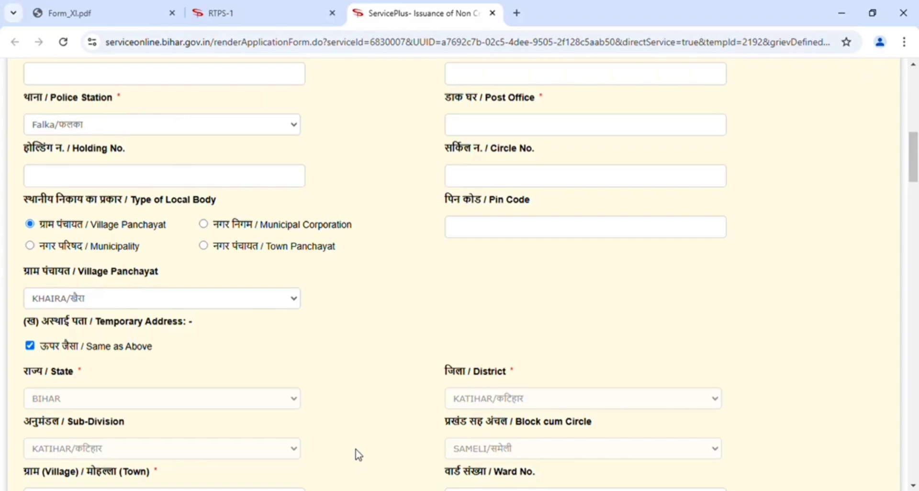
Step: Set the category to अत्यंत पिछड़ा वर्ग (अनुसूची-1), the caste to Kaibart / केवर्त and the occupation to छात्र / Student
{"action": "scroll", "coordinate": [359, 455], "scroll_direction": "down", "scroll_amount": 4}
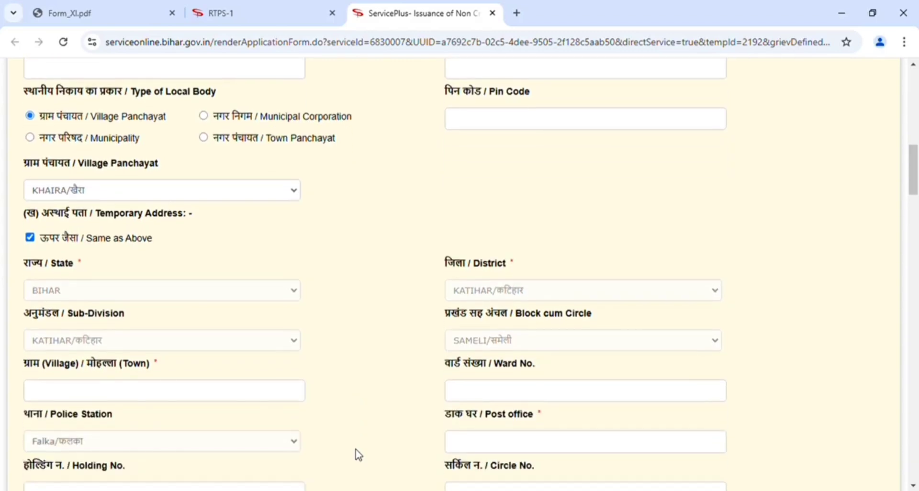
{"action": "scroll", "coordinate": [359, 454], "scroll_direction": "down", "scroll_amount": 2}
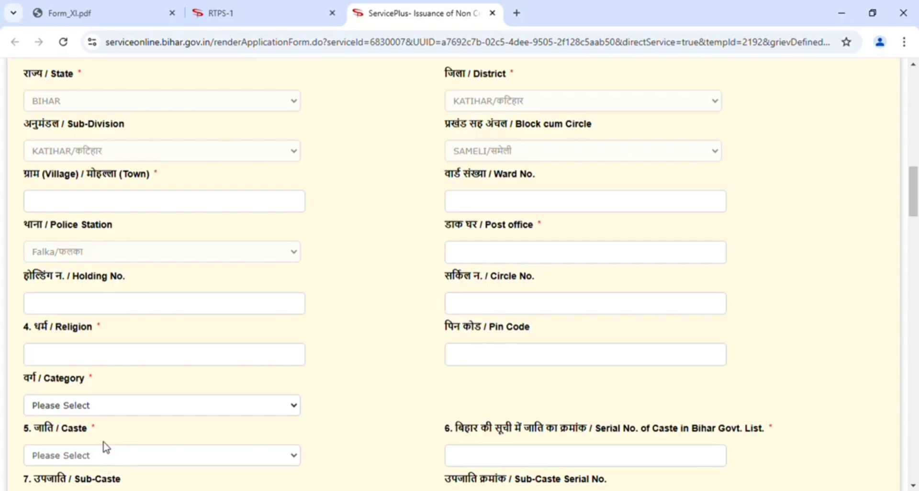
{"action": "key", "text": "Down"}
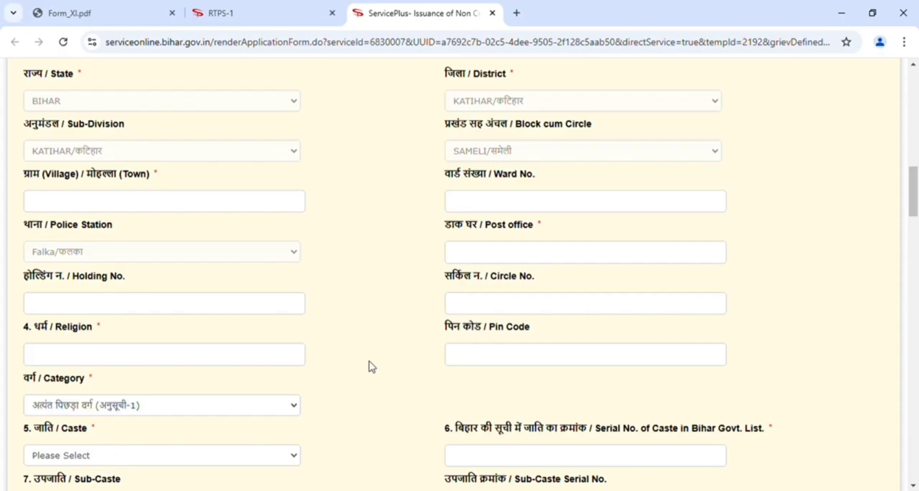
{"action": "scroll", "coordinate": [372, 367], "scroll_direction": "down", "scroll_amount": 4}
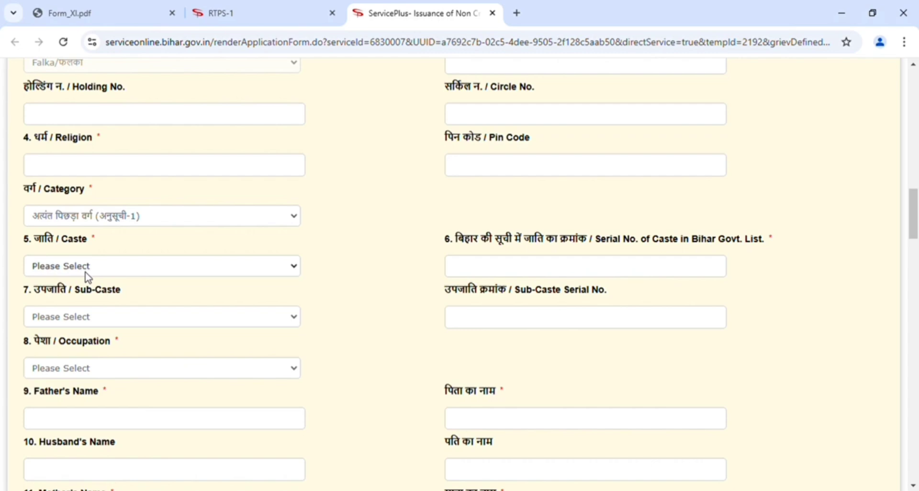
{"action": "left_click", "coordinate": [88, 178]}
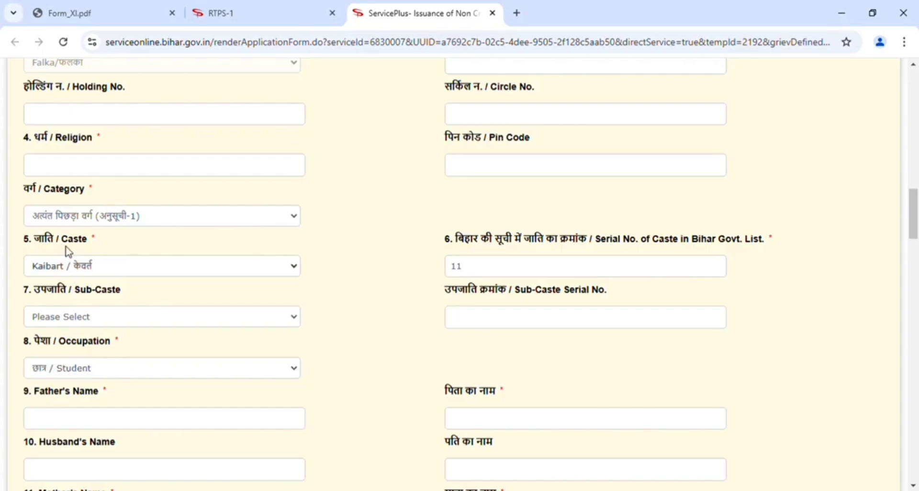
Step: Review the family name and contact fields and the section 12 fields on the parents' or husband's posts, service and property
{"action": "scroll", "coordinate": [352, 339], "scroll_direction": "down", "scroll_amount": 4}
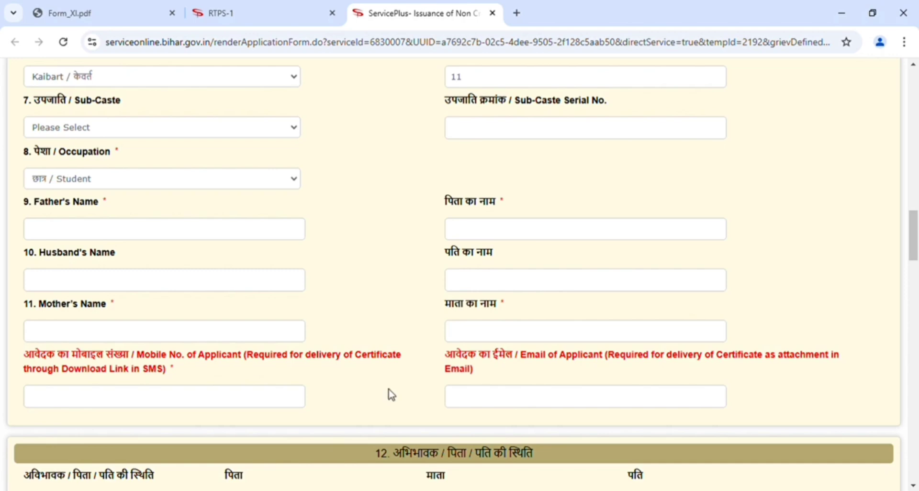
{"action": "scroll", "coordinate": [391, 394], "scroll_direction": "down", "scroll_amount": 5}
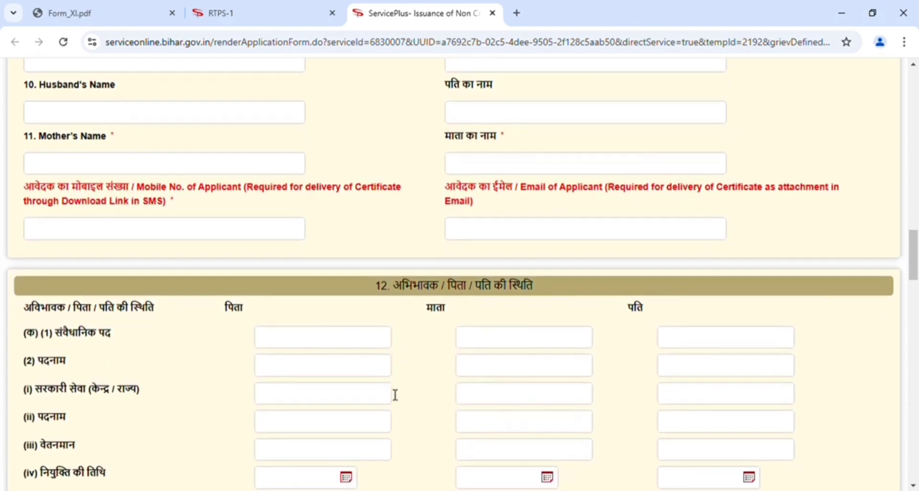
{"action": "scroll", "coordinate": [392, 395], "scroll_direction": "down", "scroll_amount": 2}
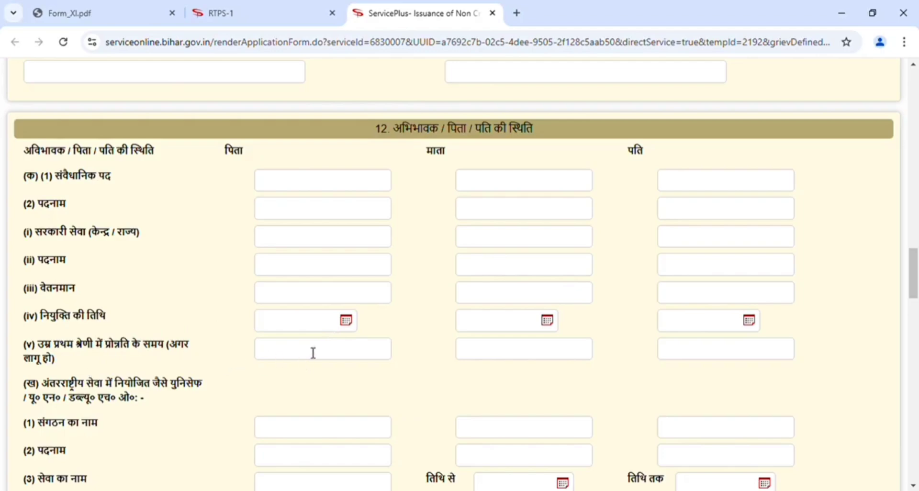
{"action": "scroll", "coordinate": [207, 343], "scroll_direction": "down", "scroll_amount": 3}
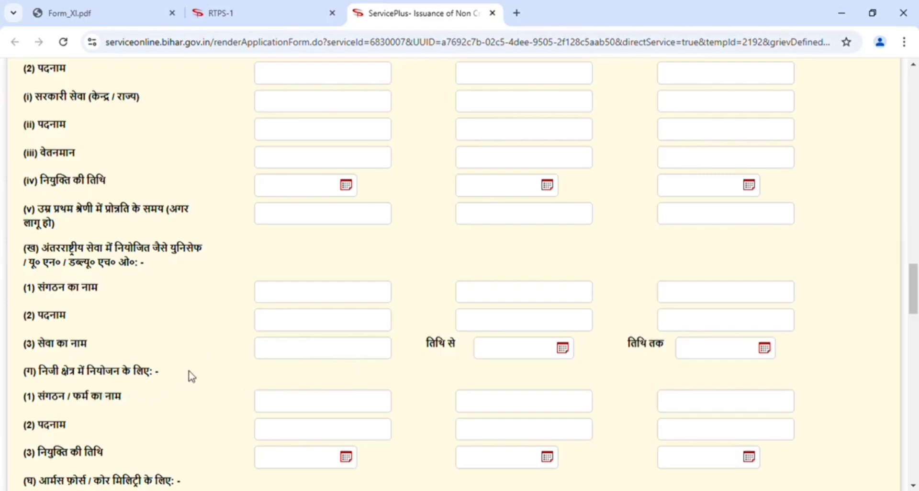
{"action": "scroll", "coordinate": [192, 377], "scroll_direction": "down", "scroll_amount": 5}
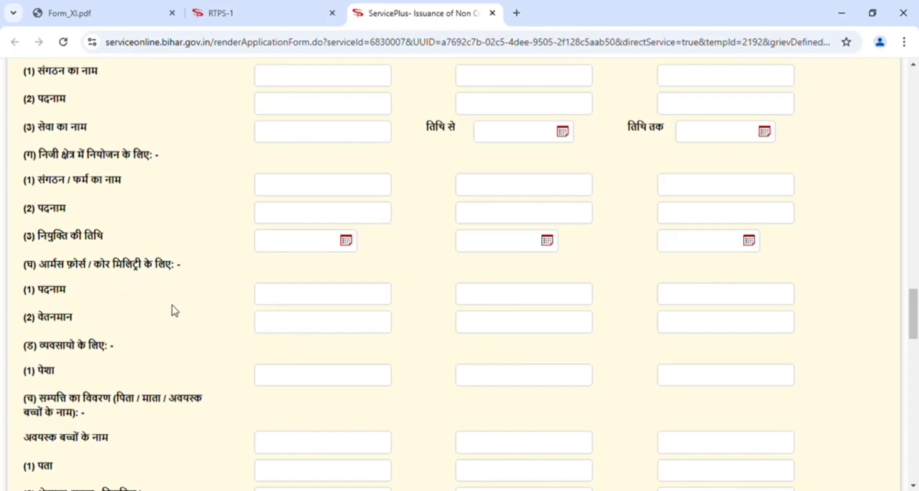
{"action": "scroll", "coordinate": [175, 312], "scroll_direction": "down", "scroll_amount": 1}
{"action": "scroll", "coordinate": [173, 310], "scroll_direction": "down", "scroll_amount": 3}
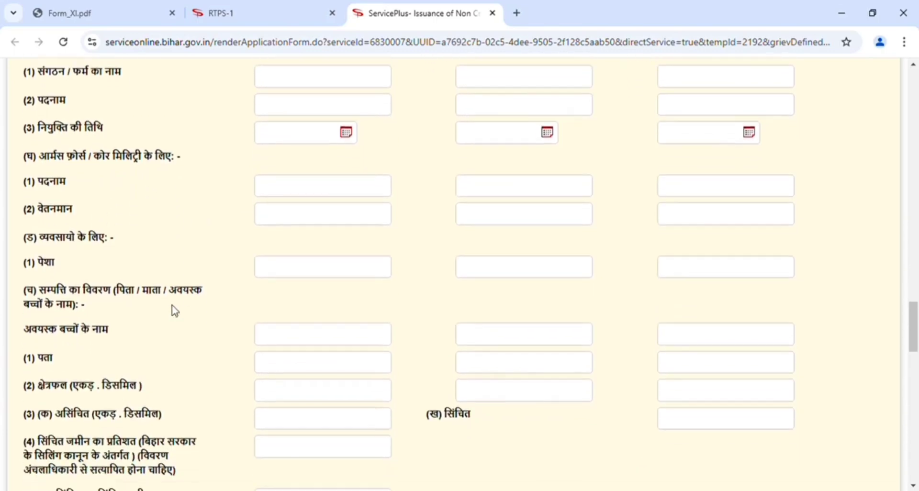
{"action": "scroll", "coordinate": [175, 311], "scroll_direction": "down", "scroll_amount": 2}
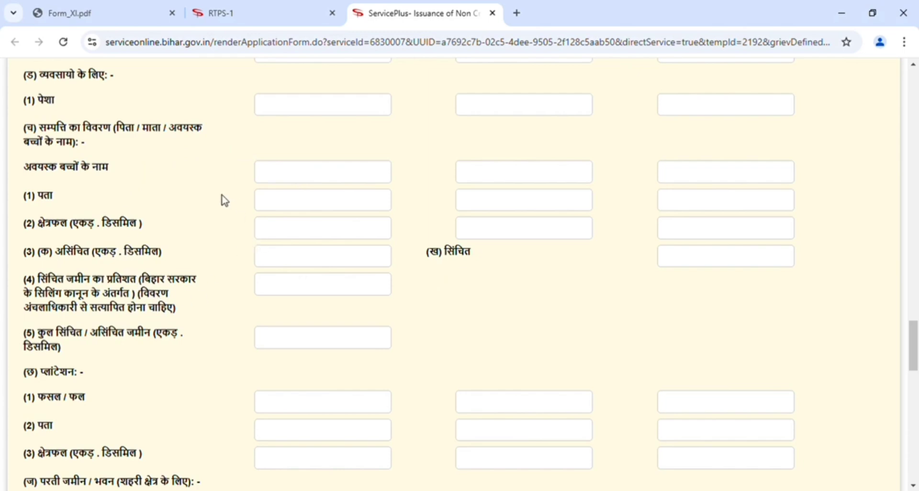
{"action": "scroll", "coordinate": [224, 200], "scroll_direction": "down", "scroll_amount": 3}
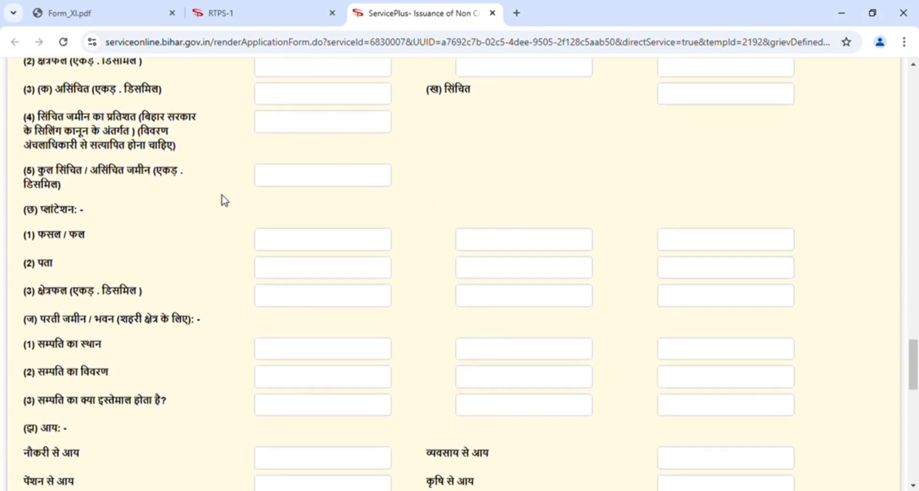
Step: Enter 135000 as the income from agriculture (कृषि से आय) and answer नहीं / No to the tax payment question
{"action": "scroll", "coordinate": [224, 200], "scroll_direction": "down", "scroll_amount": 2}
{"action": "scroll", "coordinate": [224, 200], "scroll_direction": "down", "scroll_amount": 1}
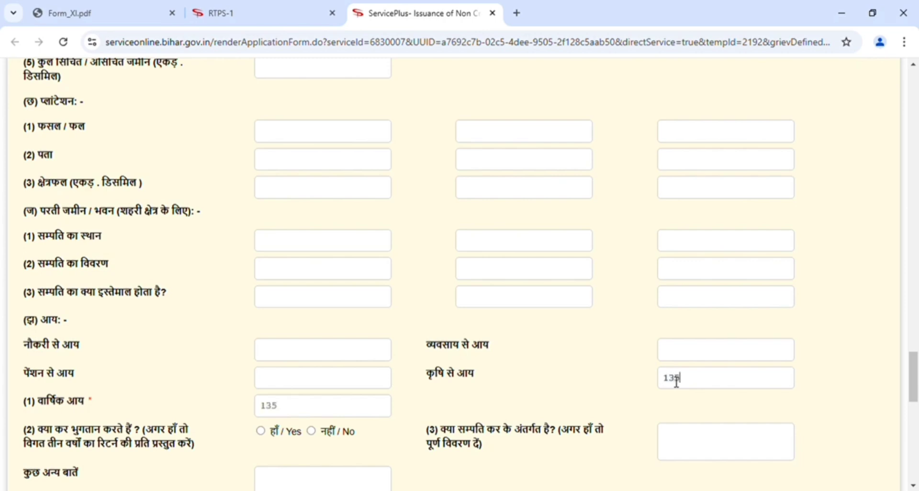
{"action": "type", "text": "000"}
{"action": "scroll", "coordinate": [834, 419], "scroll_direction": "down", "scroll_amount": 5}
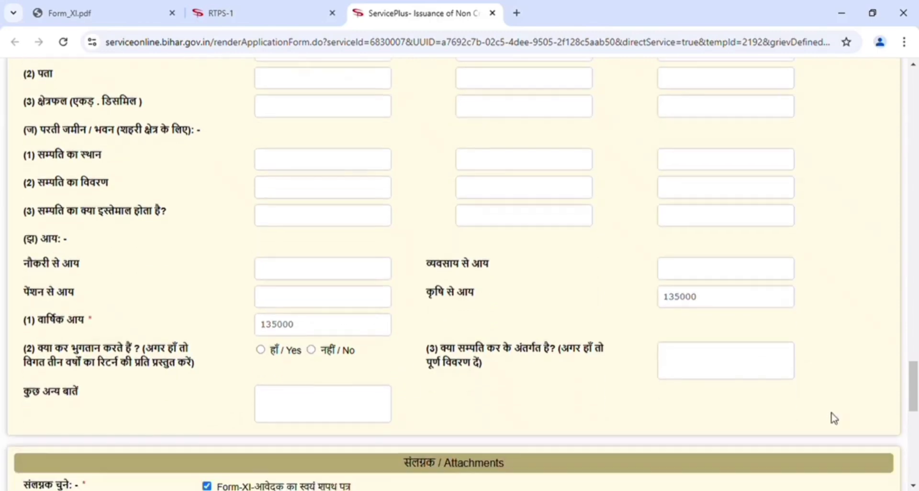
{"action": "scroll", "coordinate": [835, 418], "scroll_direction": "down", "scroll_amount": 2}
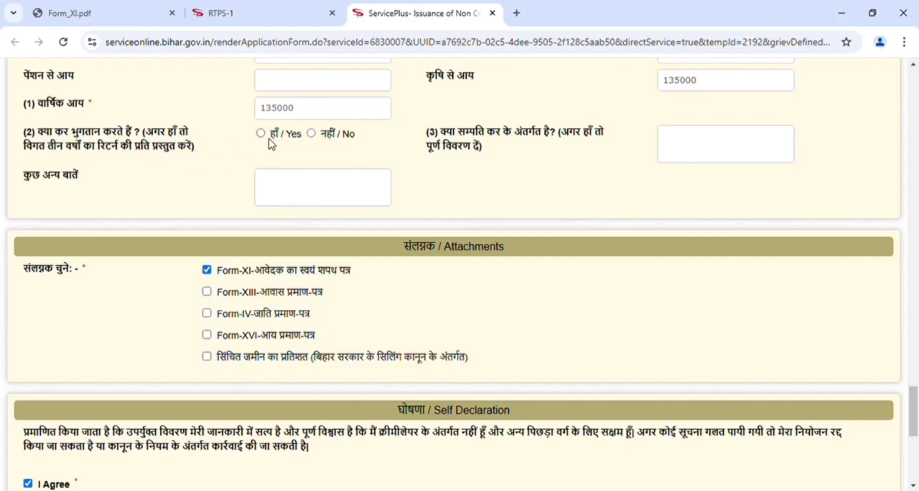
{"action": "left_click", "coordinate": [312, 134]}
Step: Switch to Form_XI.pdf and read through the self-affidavit's blanks and declarations for the non-creamy-layer certificate
{"action": "left_click", "coordinate": [118, 16]}
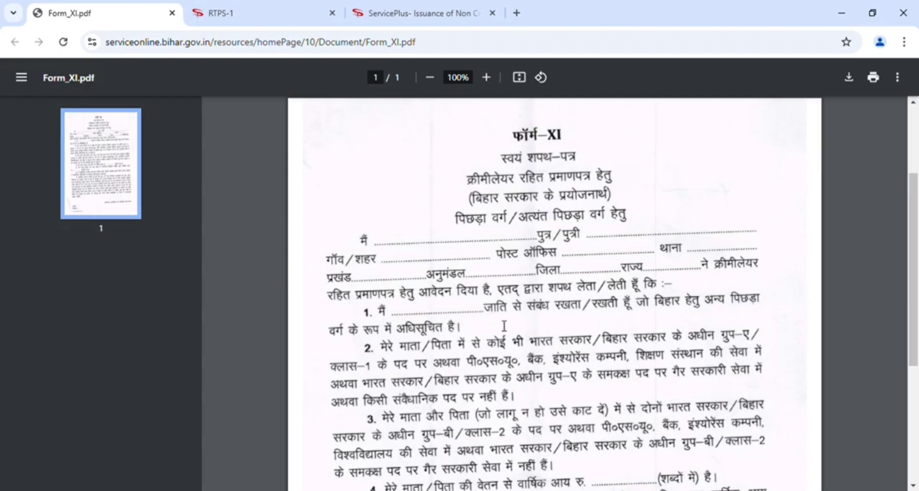
{"action": "scroll", "coordinate": [879, 209], "scroll_direction": "down", "scroll_amount": 6}
{"action": "scroll", "coordinate": [879, 209], "scroll_direction": "up", "scroll_amount": 3}
{"action": "scroll", "coordinate": [879, 211], "scroll_direction": "down", "scroll_amount": 1}
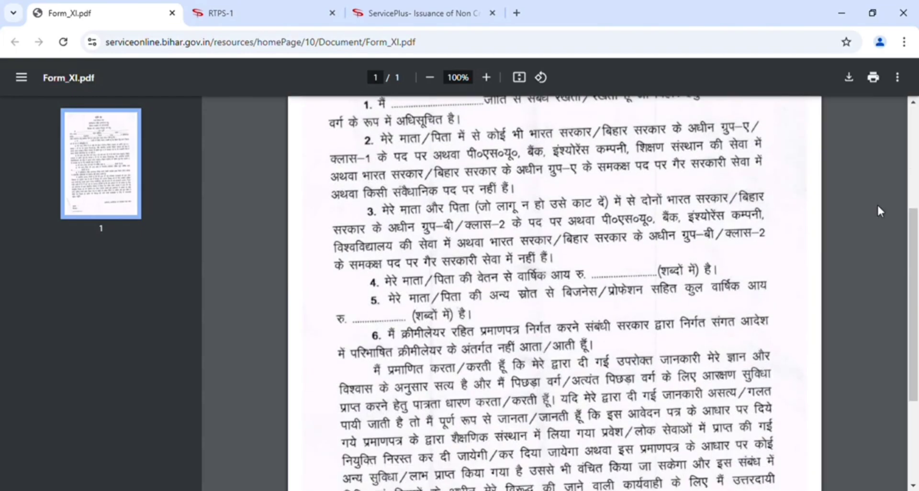
{"action": "scroll", "coordinate": [879, 211], "scroll_direction": "up", "scroll_amount": 1}
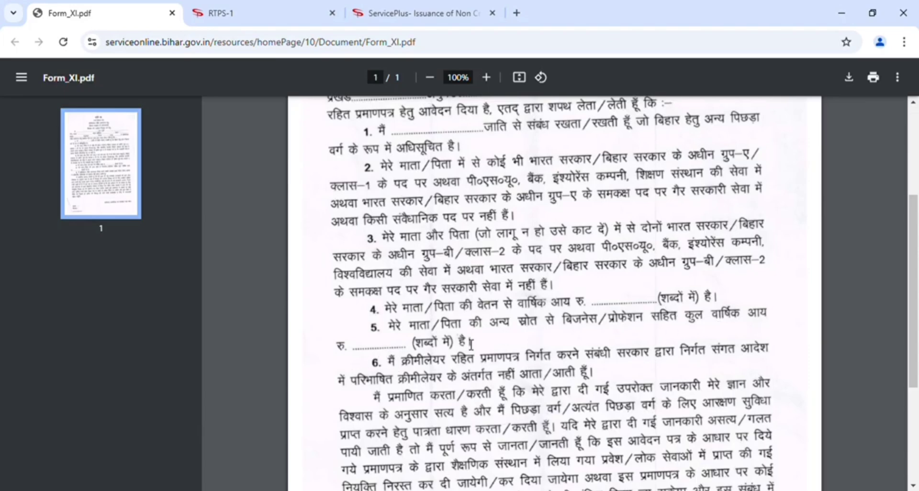
Step: Return from Form_XI.pdf to the application form and select Form-IV-जाति प्रमाण-पत्र and Form-XVI-आय प्रमाण-पत्र as additional attachments
{"action": "scroll", "coordinate": [488, 348], "scroll_direction": "down", "scroll_amount": 4}
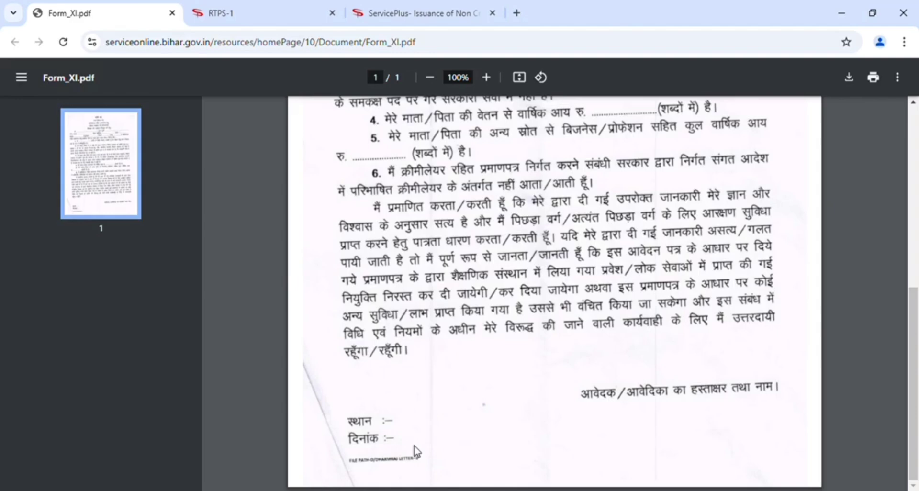
{"action": "left_click", "coordinate": [399, 9]}
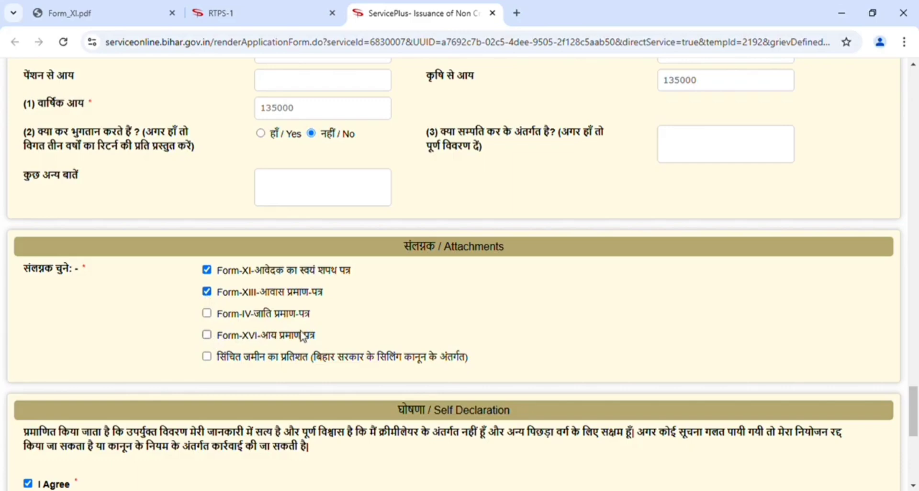
{"action": "left_click", "coordinate": [207, 314]}
{"action": "left_click", "coordinate": [206, 336]}
{"action": "scroll", "coordinate": [250, 372], "scroll_direction": "down", "scroll_amount": 6}
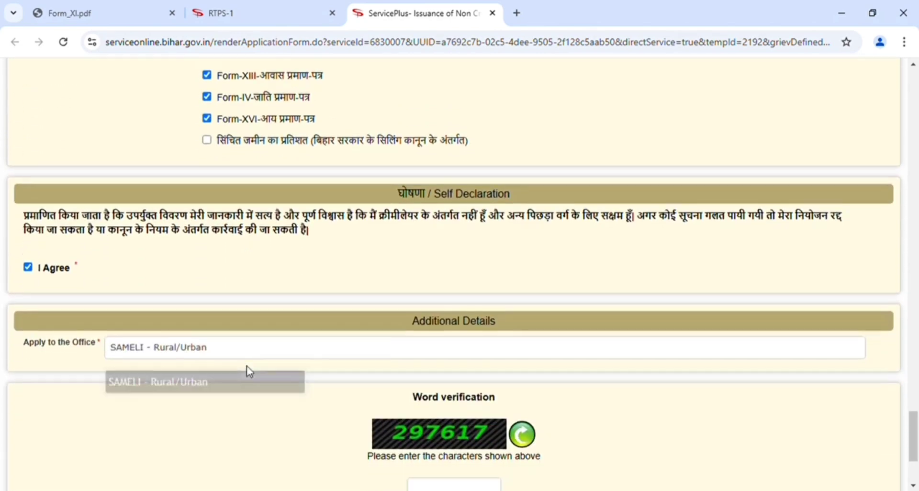
Step: Refresh the word verification image, enter its code, proceed with the application and accept the name and contact details check
{"action": "scroll", "coordinate": [250, 372], "scroll_direction": "down", "scroll_amount": 2}
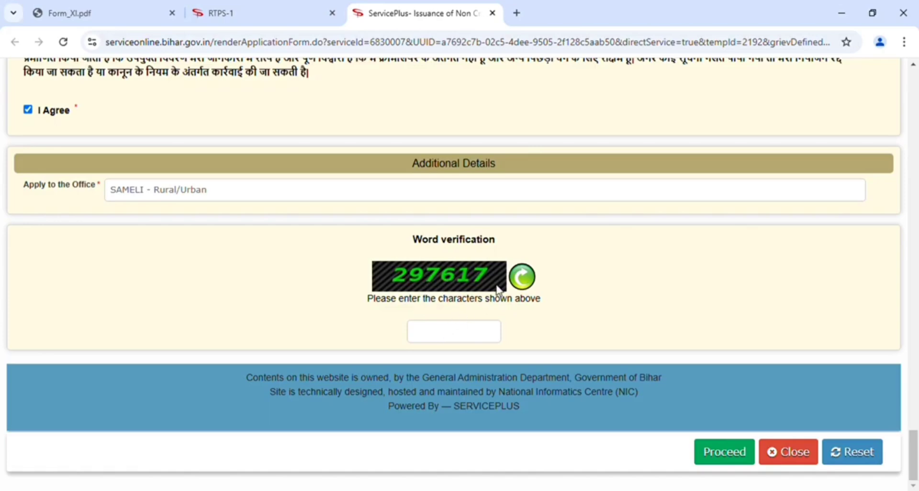
{"action": "left_click", "coordinate": [522, 278]}
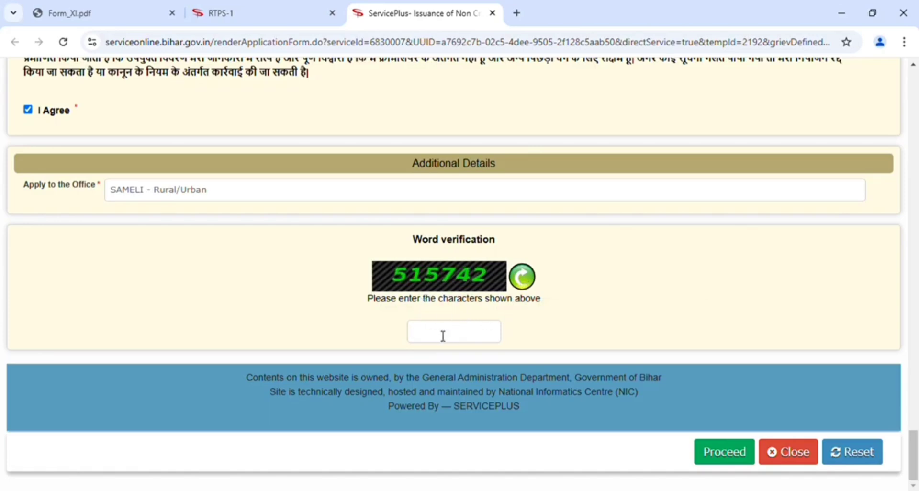
{"action": "left_click", "coordinate": [727, 457]}
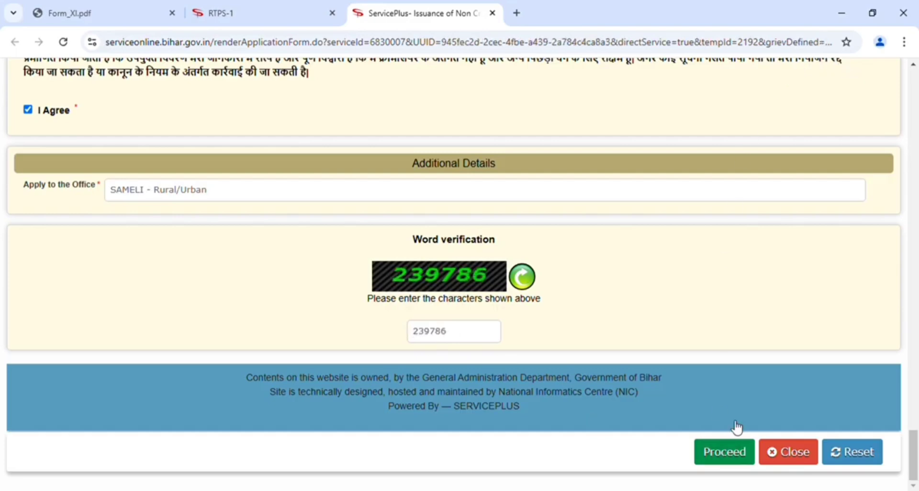
{"action": "left_click", "coordinate": [724, 460]}
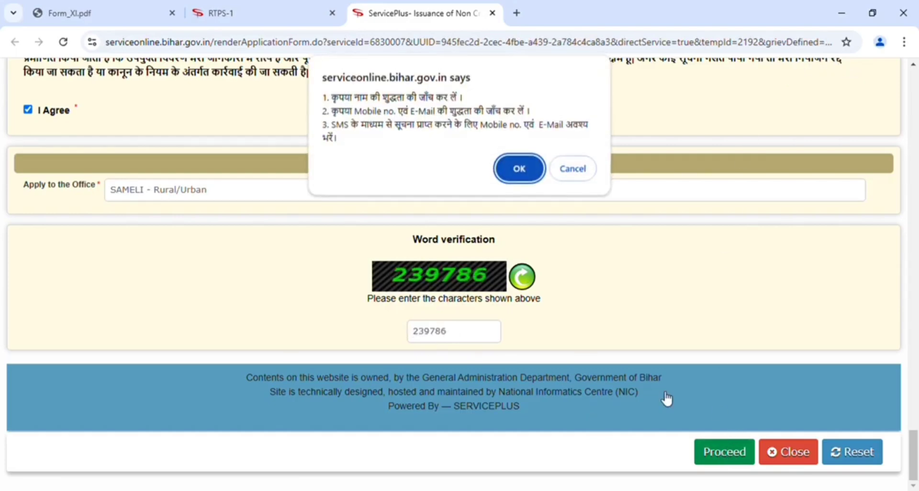
{"action": "left_click", "coordinate": [519, 169]}
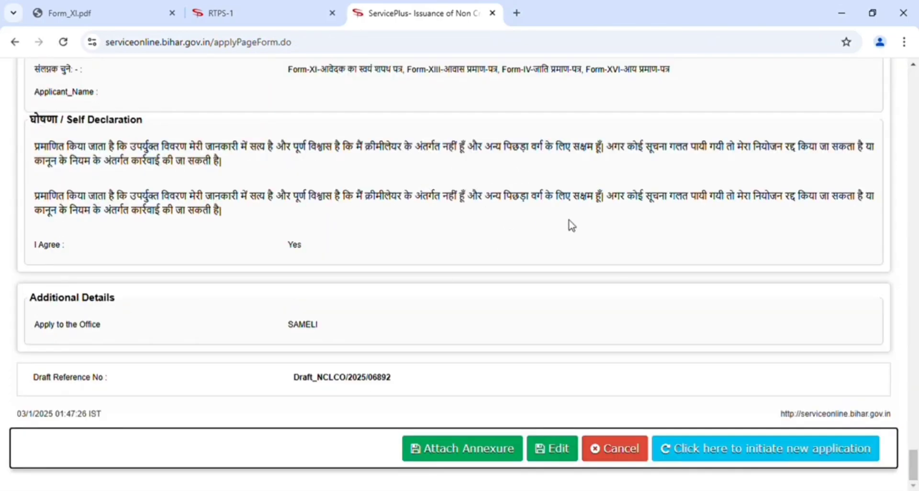
Step: Review the draft application preview from the applicant's details through income, attachments, self declaration and office
{"action": "scroll", "coordinate": [574, 225], "scroll_direction": "up", "scroll_amount": 20}
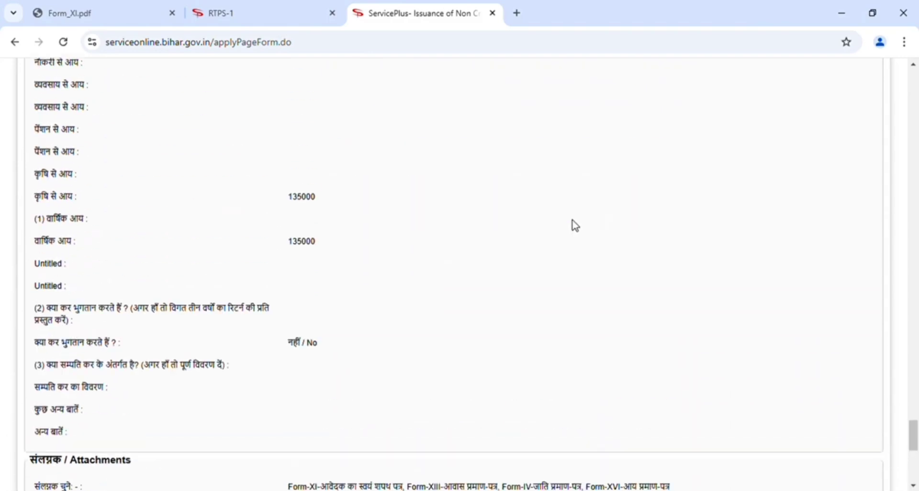
{"action": "scroll", "coordinate": [575, 225], "scroll_direction": "up", "scroll_amount": 20}
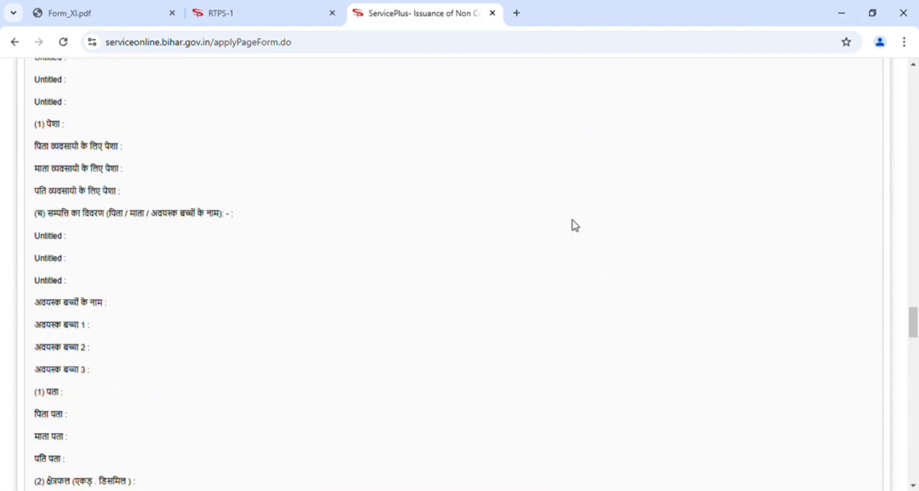
{"action": "scroll", "coordinate": [575, 225], "scroll_direction": "up", "scroll_amount": 20}
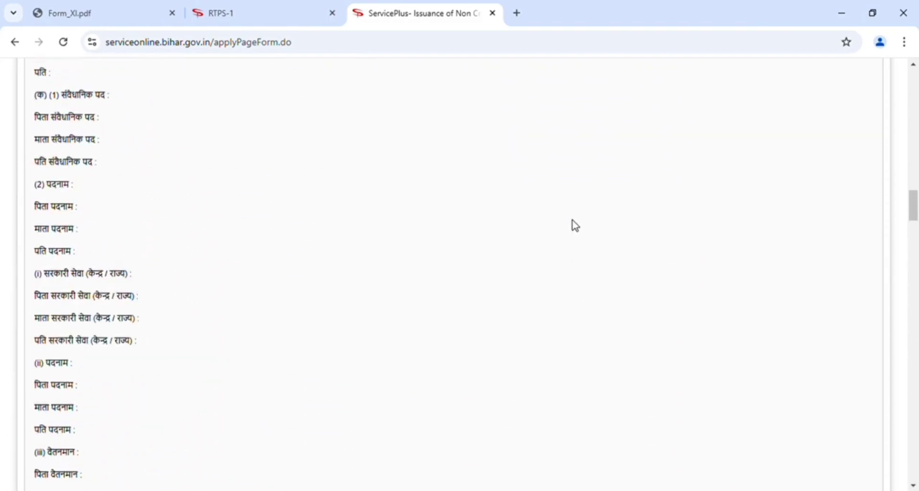
{"action": "scroll", "coordinate": [576, 225], "scroll_direction": "up", "scroll_amount": 10}
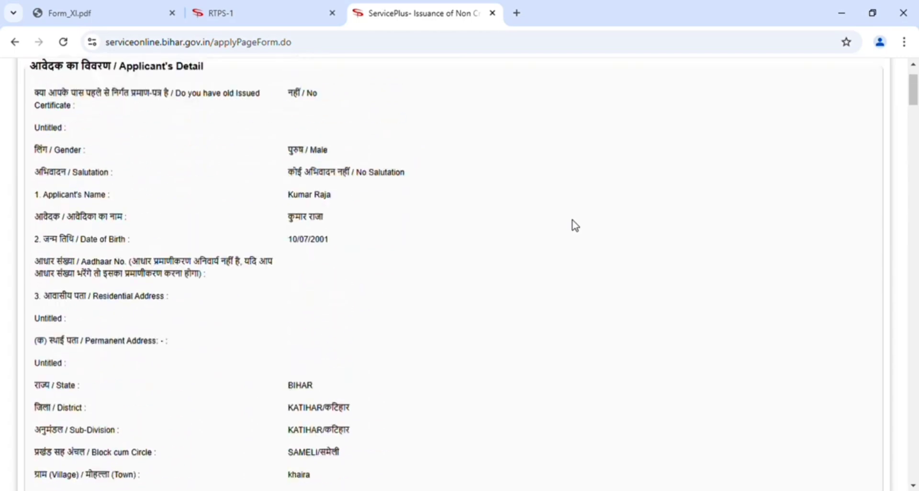
{"action": "scroll", "coordinate": [574, 225], "scroll_direction": "down", "scroll_amount": 20}
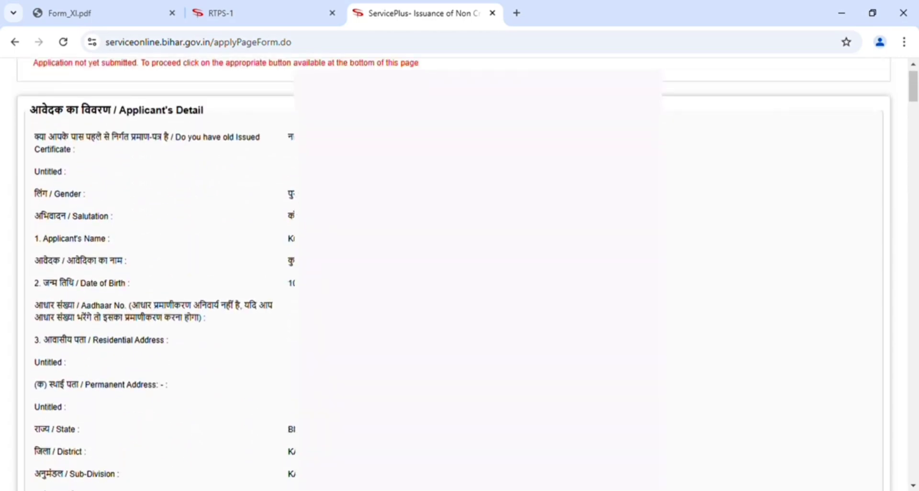
{"action": "scroll", "coordinate": [574, 225], "scroll_direction": "down", "scroll_amount": 20}
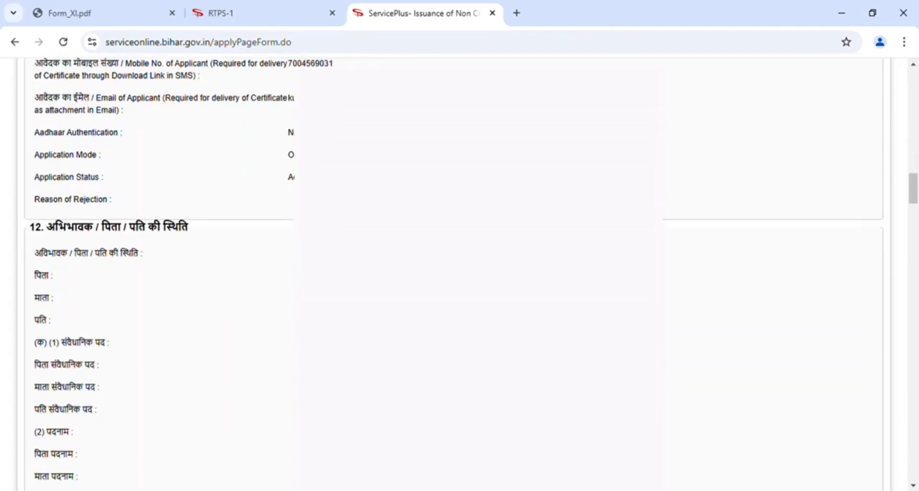
{"action": "scroll", "coordinate": [576, 225], "scroll_direction": "down", "scroll_amount": 20}
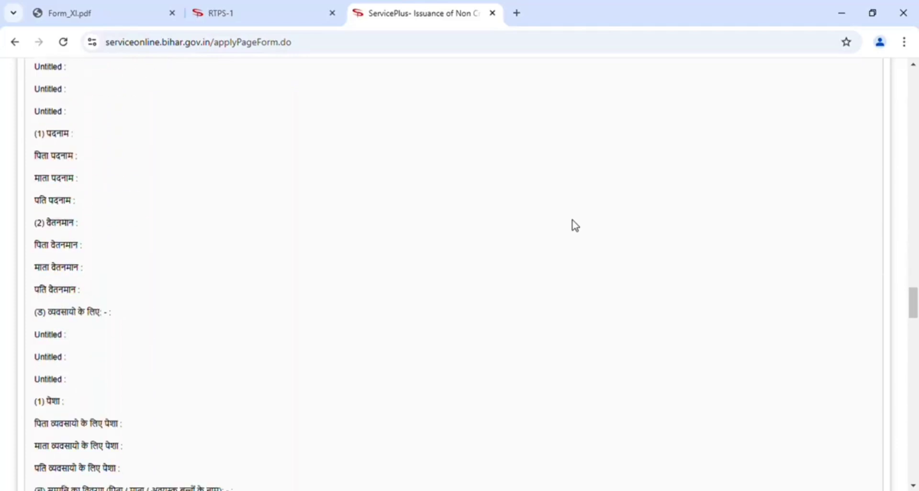
{"action": "scroll", "coordinate": [574, 225], "scroll_direction": "down", "scroll_amount": 20}
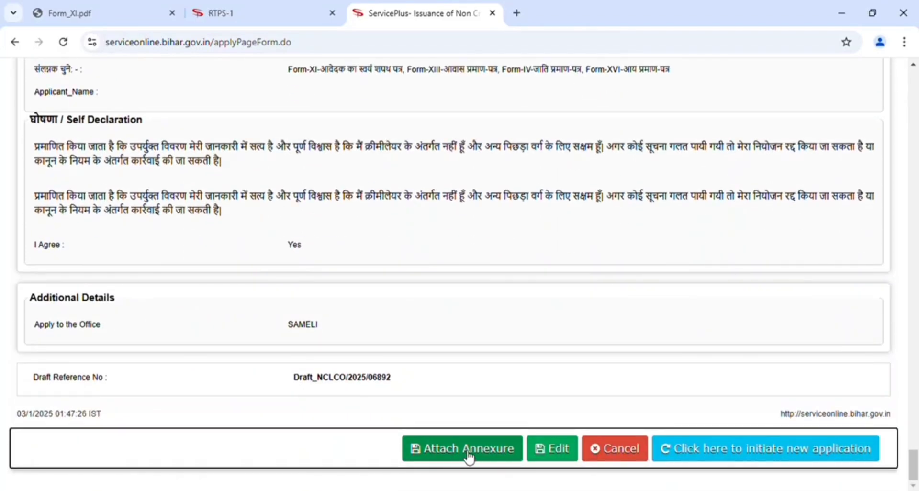
Step: Begin attaching the annexures and choose Form-XI-आवेदक का स्वयं शपथ पत्र as the document for the self-affidavit enclosure
{"action": "left_click", "coordinate": [469, 456]}
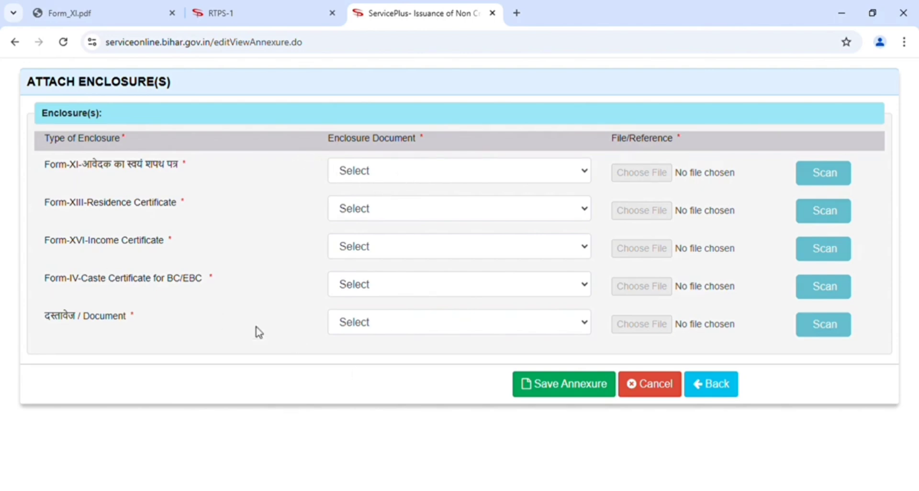
{"action": "left_click", "coordinate": [397, 173]}
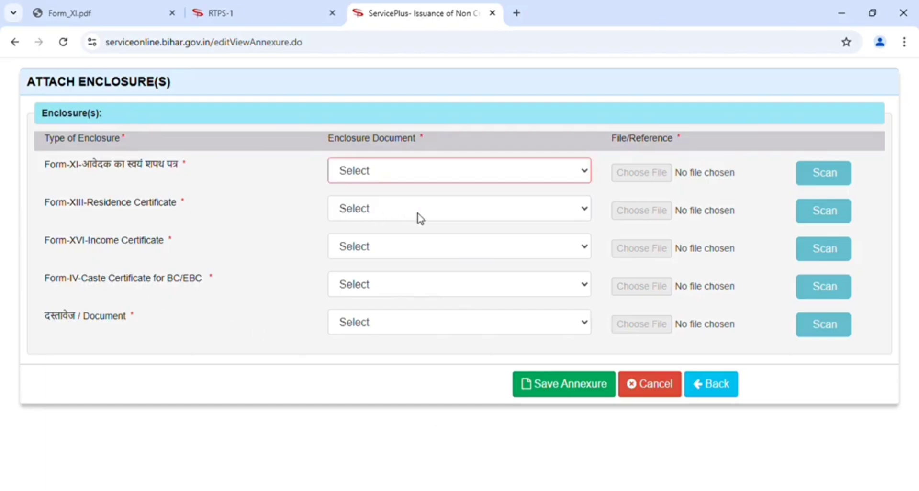
{"action": "key", "text": "Down"}
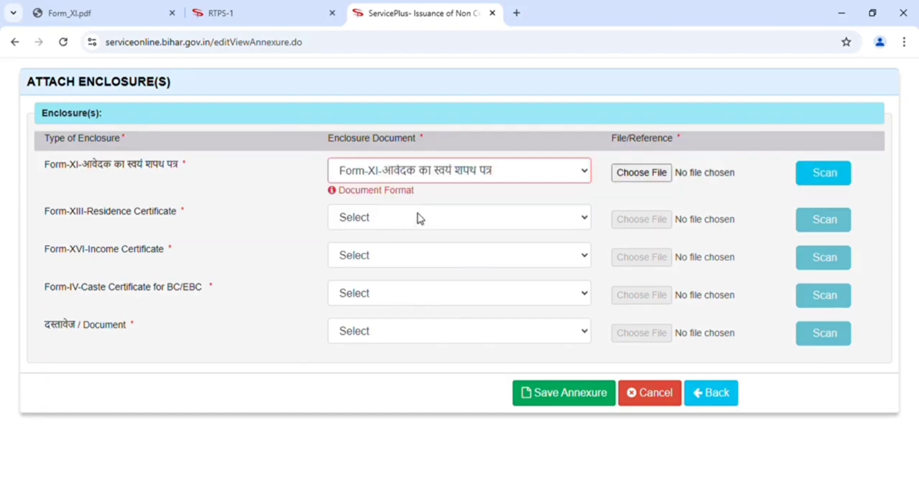
Step: Choose निवास, आय and जाति प्रमाण पत्र and आधार कार्ड for the remaining enclosures, attach a file to all five, and save the annexure
{"action": "left_click", "coordinate": [642, 175]}
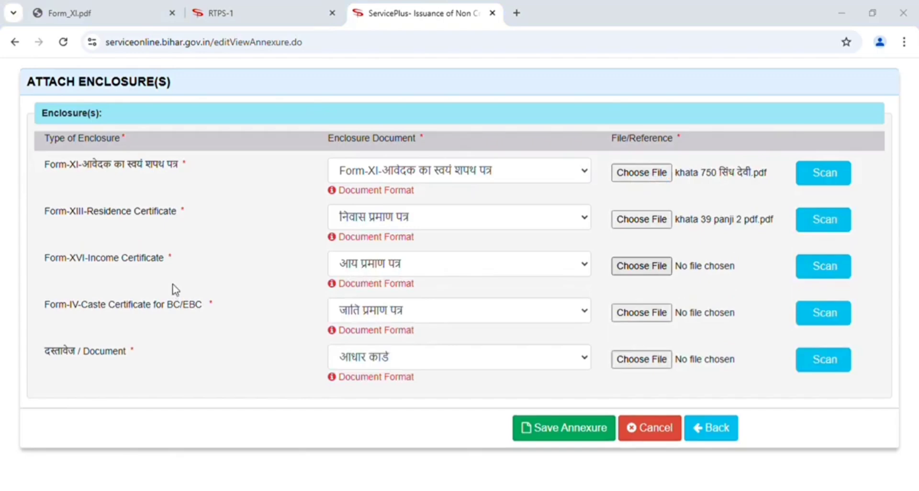
{"action": "left_click", "coordinate": [636, 314]}
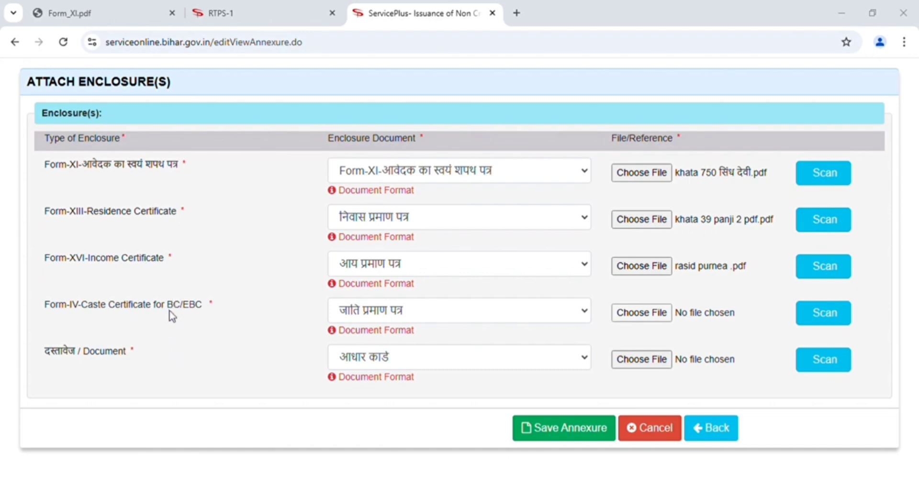
{"action": "left_click", "coordinate": [571, 429]}
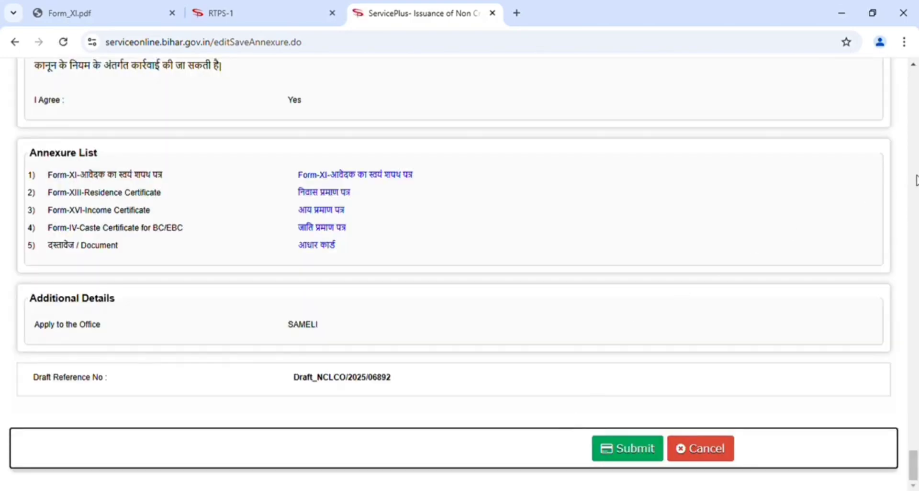
Step: Check the saved application and its annexure list, and submit the application to the SAMELI office
{"action": "scroll", "coordinate": [915, 177], "scroll_direction": "up", "scroll_amount": 1}
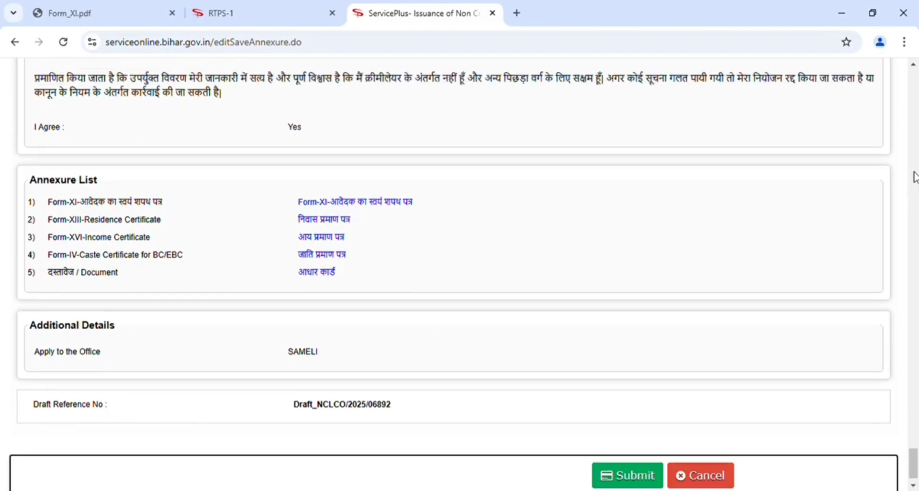
{"action": "scroll", "coordinate": [915, 177], "scroll_direction": "up", "scroll_amount": 20}
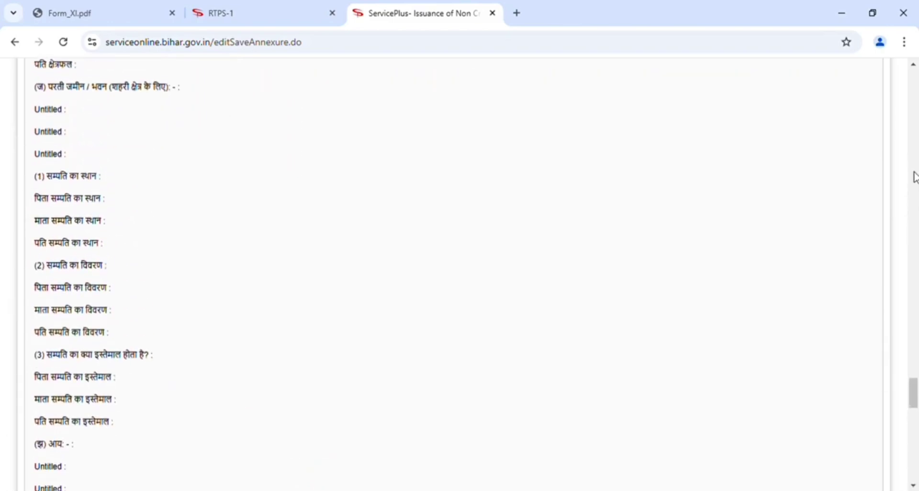
{"action": "scroll", "coordinate": [914, 177], "scroll_direction": "down", "scroll_amount": 13}
{"action": "scroll", "coordinate": [914, 177], "scroll_direction": "down", "scroll_amount": 15}
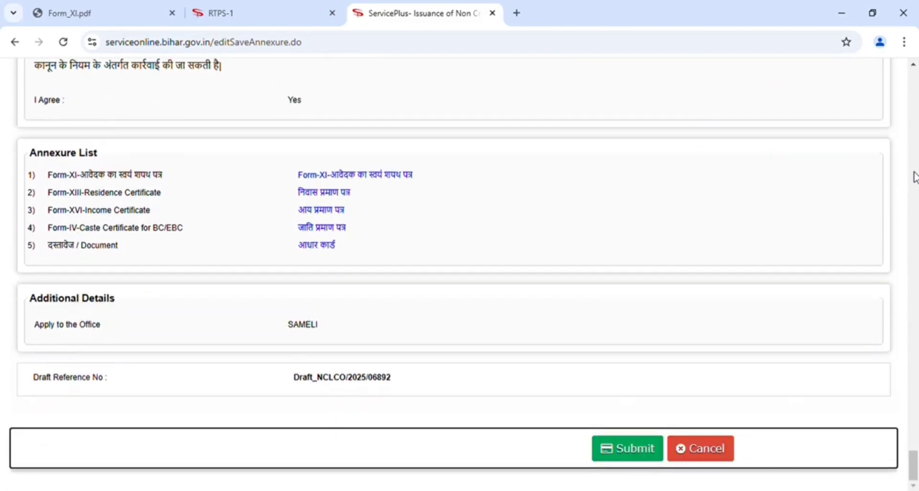
{"action": "left_click", "coordinate": [632, 450]}
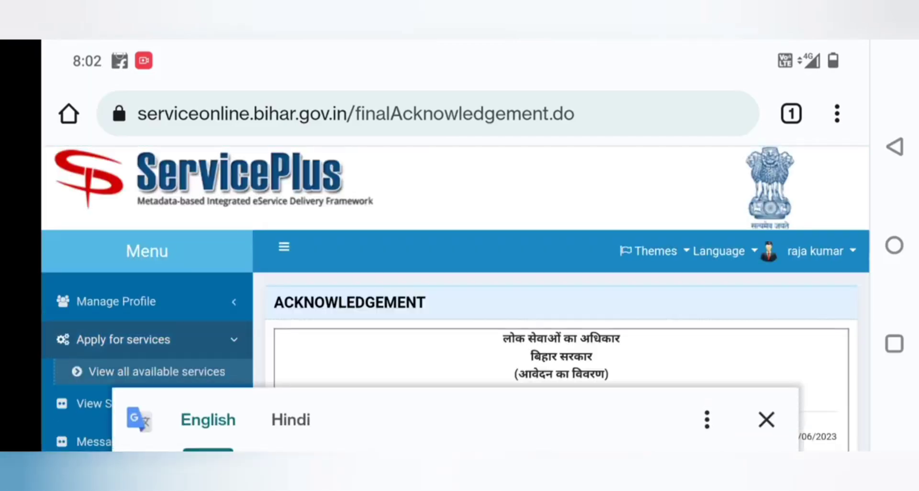
Step: Dismiss the translation prompt on the acknowledgement page and examine the receipt's notes and its print and PDF export options
{"action": "left_click", "coordinate": [766, 420]}
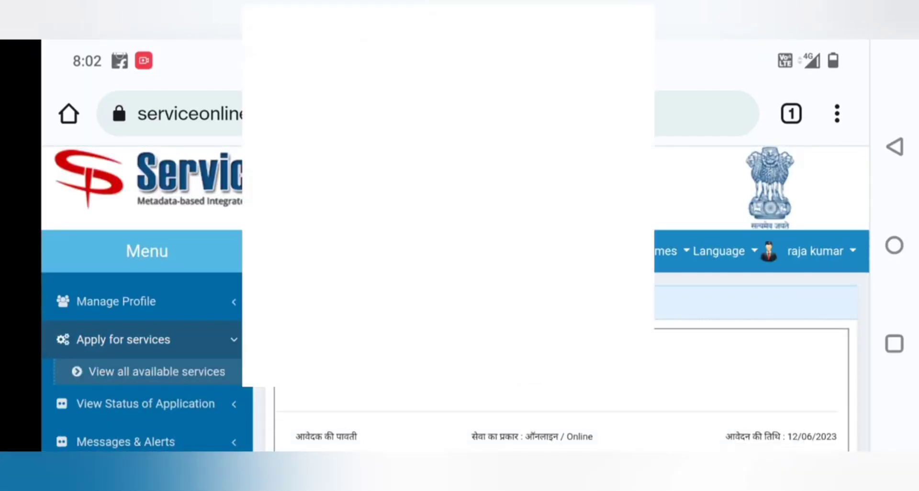
{"action": "left_click", "coordinate": [706, 325]}
{"action": "scroll", "coordinate": [706, 325], "scroll_direction": "down", "scroll_amount": 10}
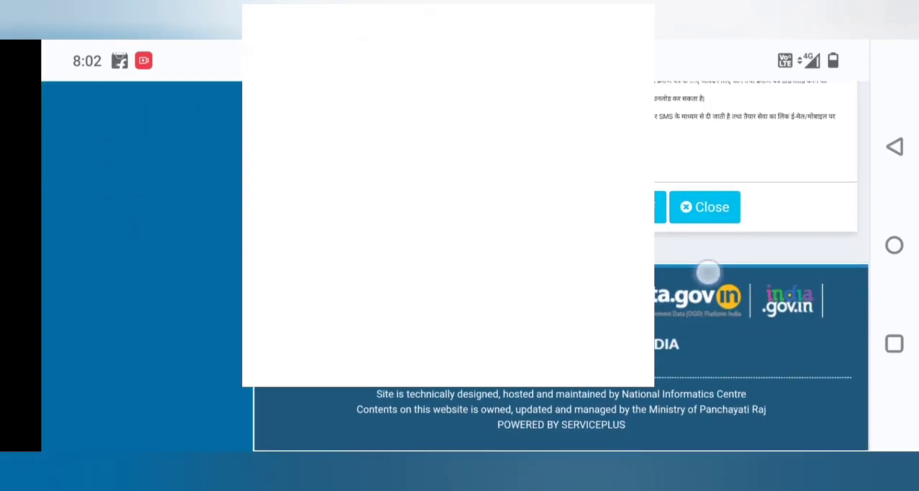
{"action": "scroll", "coordinate": [707, 287], "scroll_direction": "down", "scroll_amount": 1}
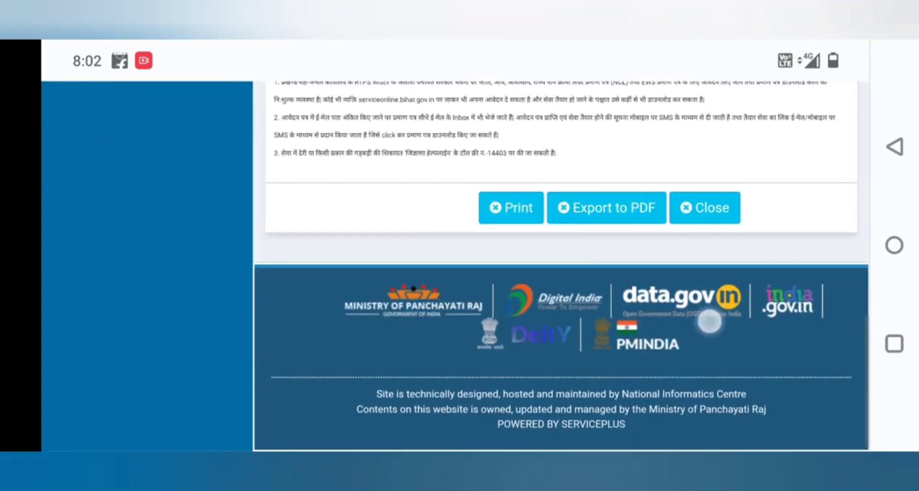
{"action": "left_click", "coordinate": [836, 321]}
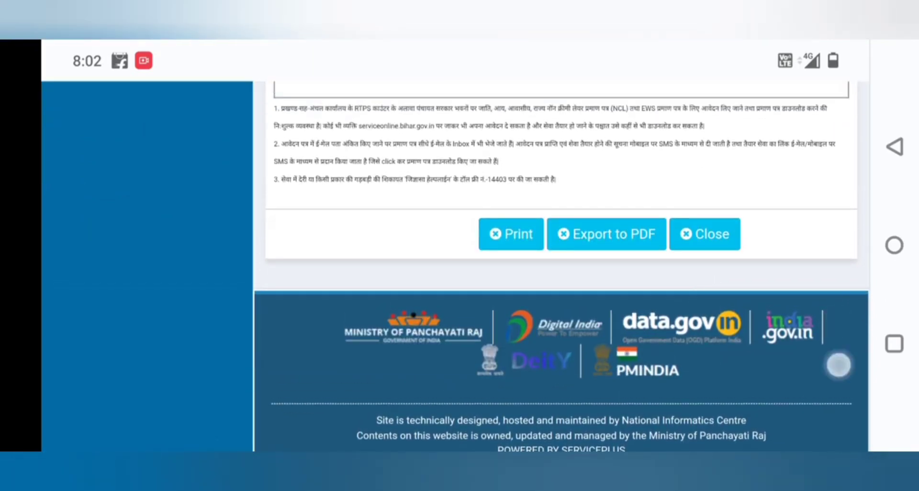
{"action": "scroll", "coordinate": [708, 287], "scroll_direction": "down", "scroll_amount": 1}
{"action": "left_click", "coordinate": [835, 321]}
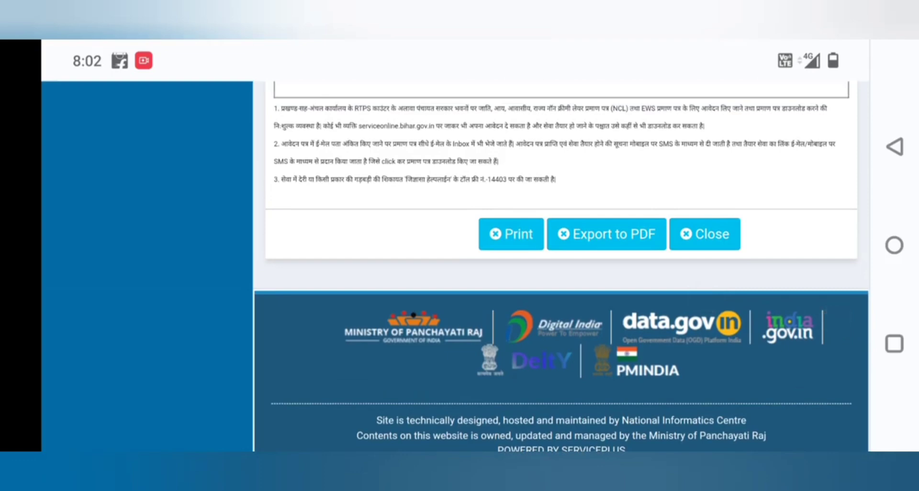
{"action": "scroll", "coordinate": [708, 280], "scroll_direction": "down", "scroll_amount": 1}
{"action": "left_click", "coordinate": [835, 321]}
{"action": "scroll", "coordinate": [709, 322], "scroll_direction": "down", "scroll_amount": 1}
{"action": "left_click", "coordinate": [835, 322]}
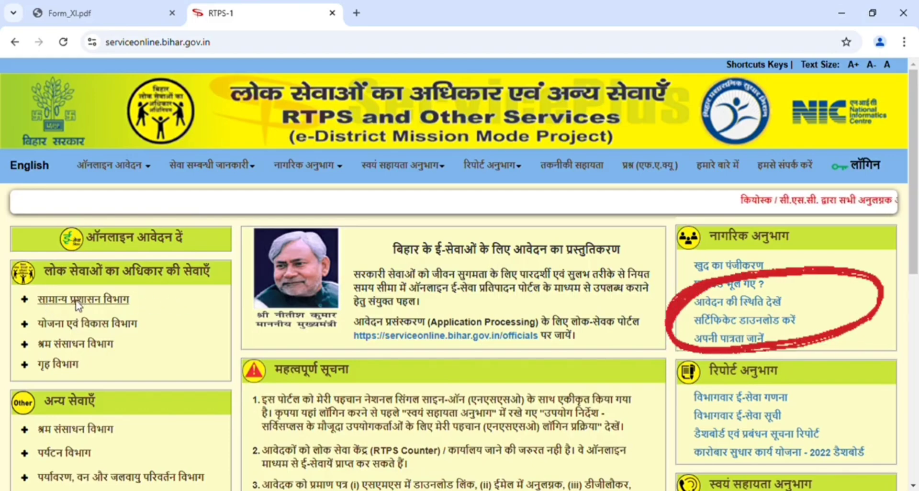
Step: On the RTPS portal home page, expand the सामान्य प्रशासन विभाग services list
{"action": "left_click", "coordinate": [75, 302]}
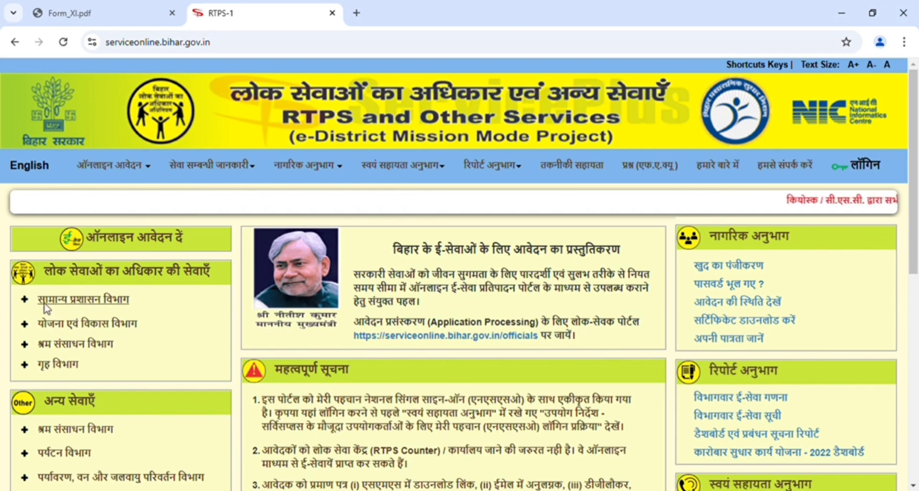
{"action": "left_click", "coordinate": [76, 303]}
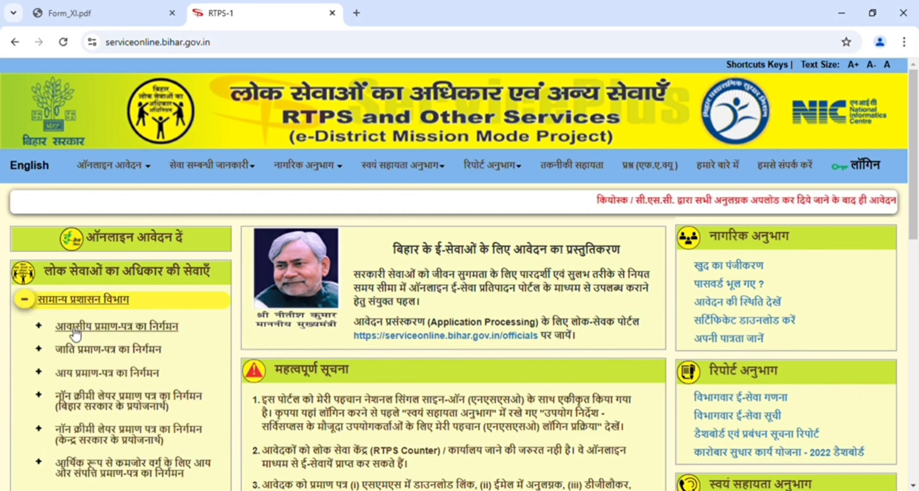